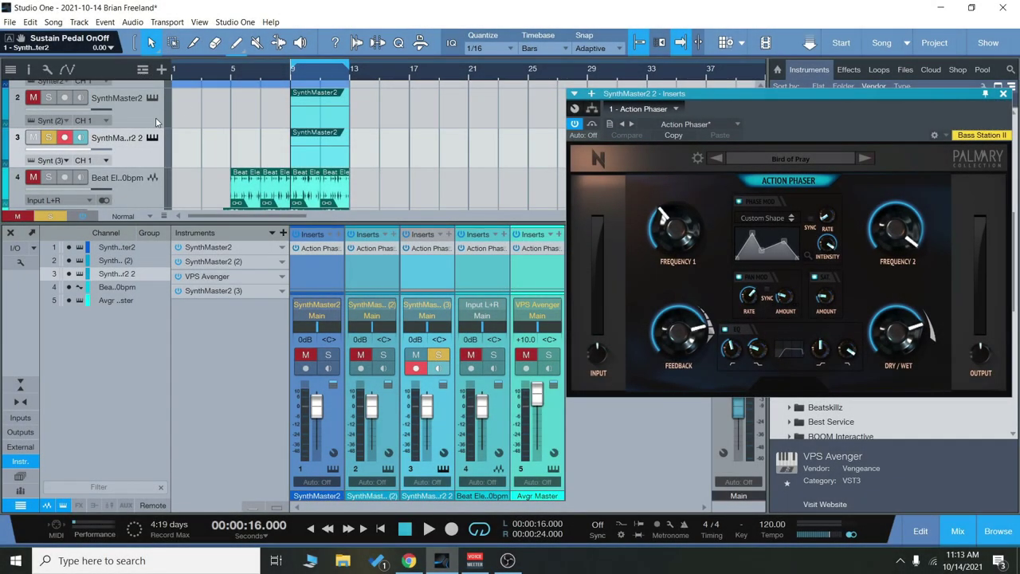
Step: Select the second SynthMaster2 track and shift the Action Phaser window left, then slightly back right
left_click(156, 120)
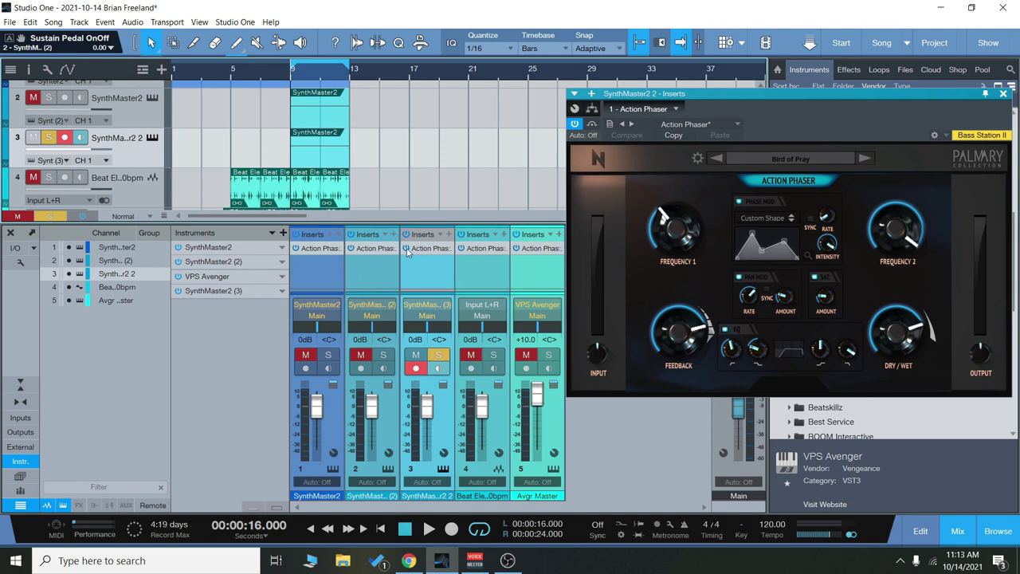
left_click_drag(910, 94, 779, 96)
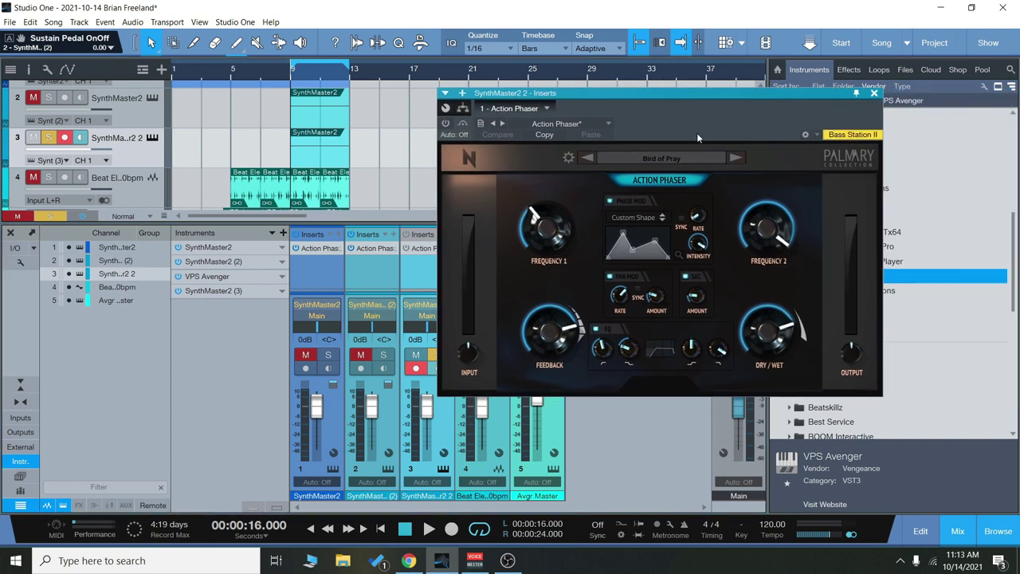
left_click_drag(666, 101, 729, 99)
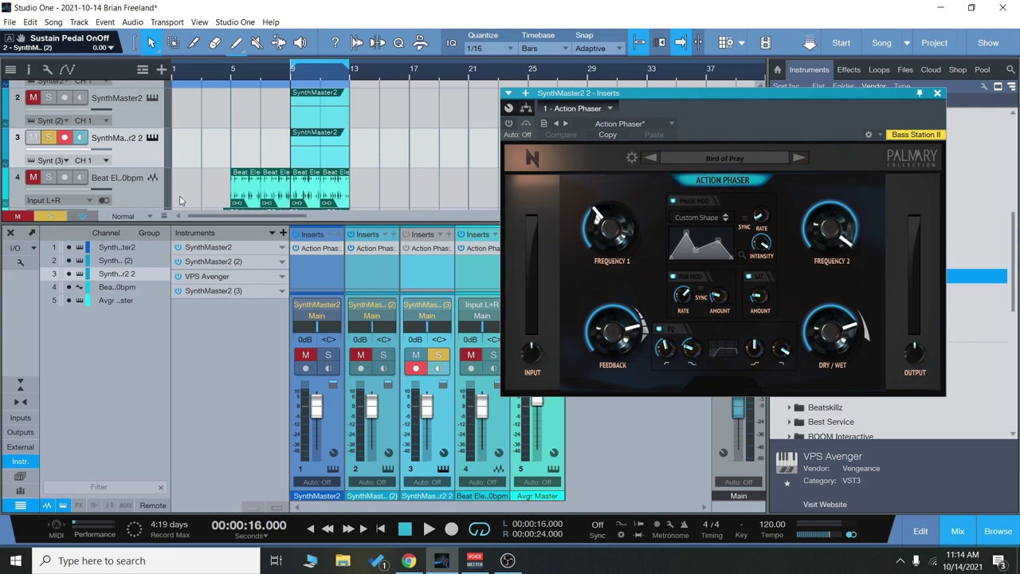
Step: Play the loop and set the phase-mod LFO to Sine, tempo-synced at a 1/4D rate
key("space")
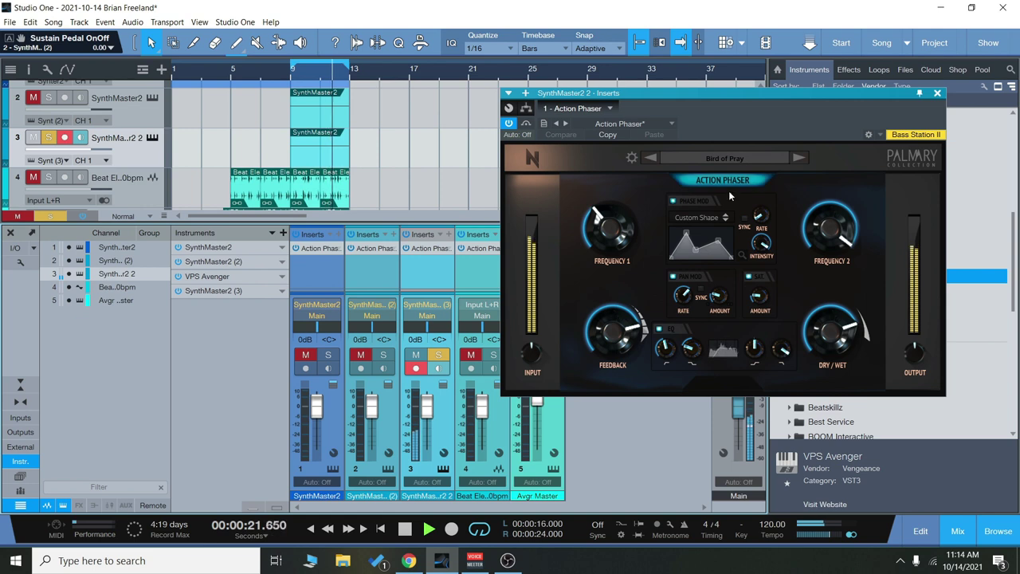
left_click(701, 218)
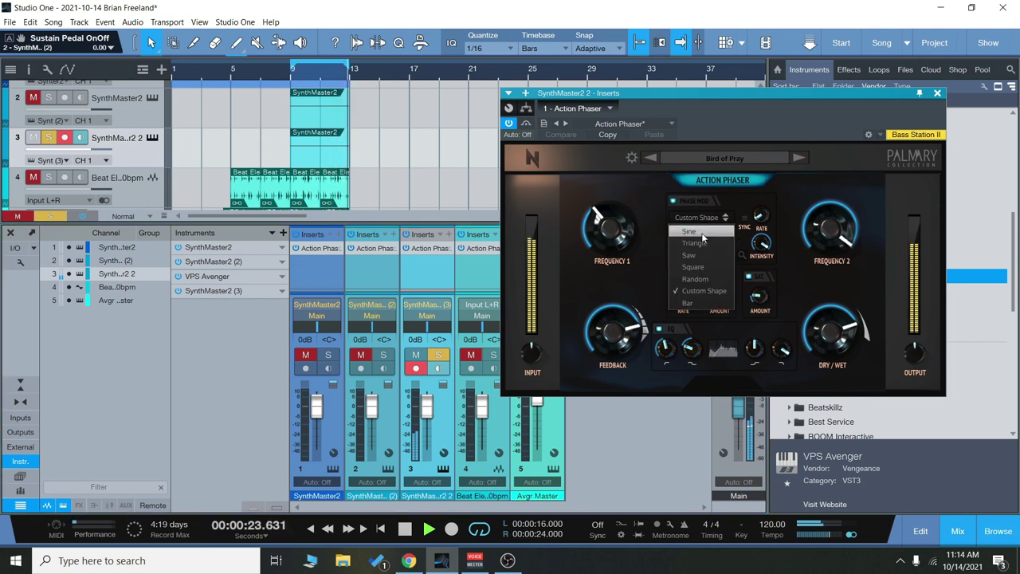
left_click(701, 231)
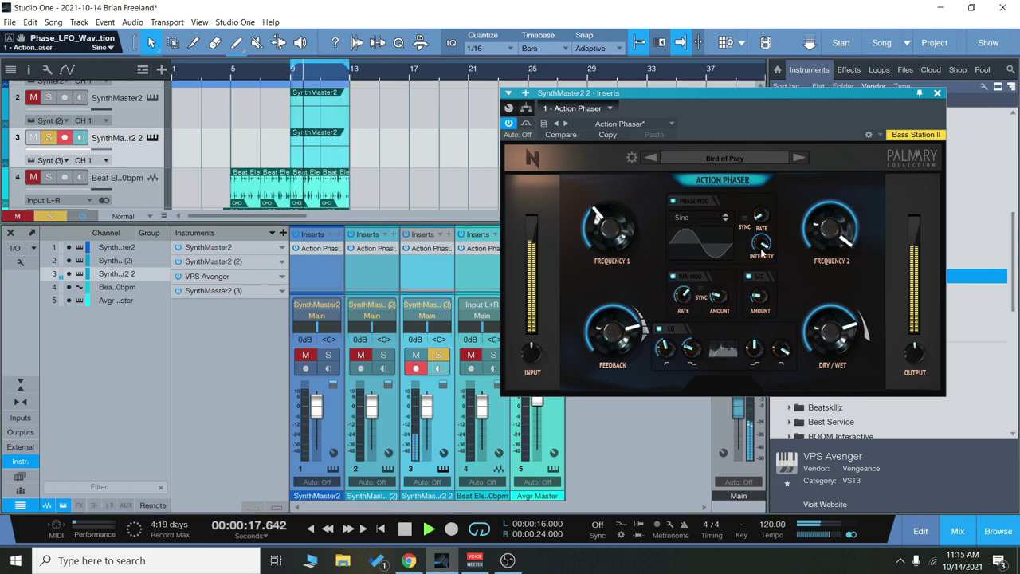
mouse_move(759, 216)
left_mouse_down()
mouse_move(766, 136)
mouse_move(764, 215)
left_mouse_up()
left_click(745, 218)
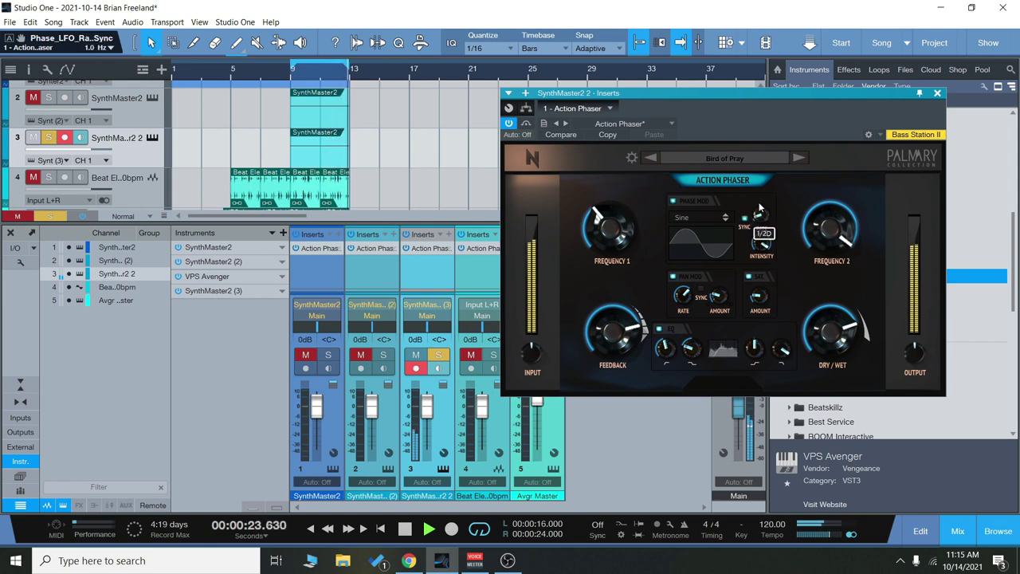
left_click_drag(759, 206, 757, 175)
Step: Switch the phase-mod LFO to Saw and raise the synced rate to 1/8
left_click(700, 217)
left_click(705, 265)
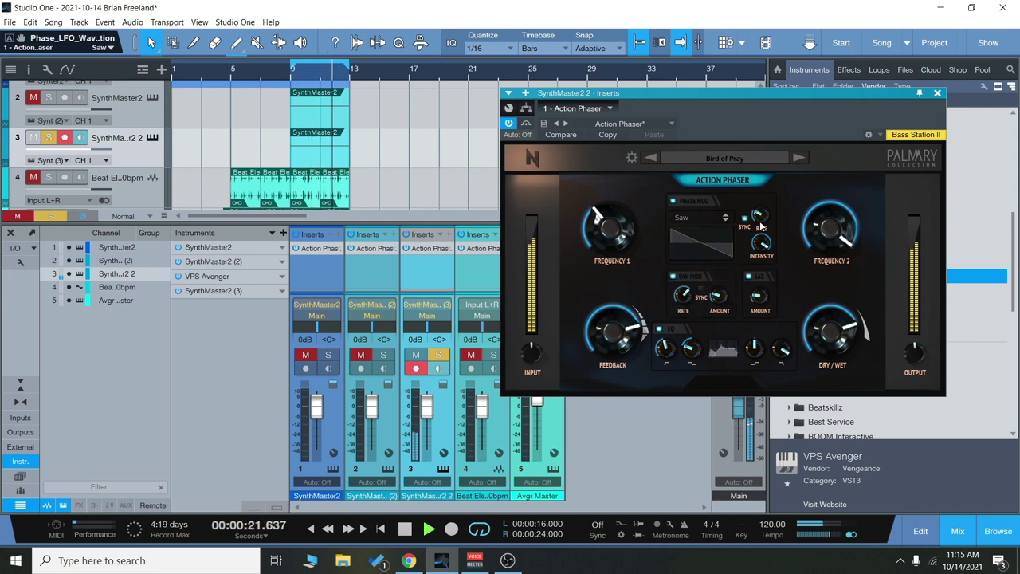
left_click_drag(759, 226, 760, 185)
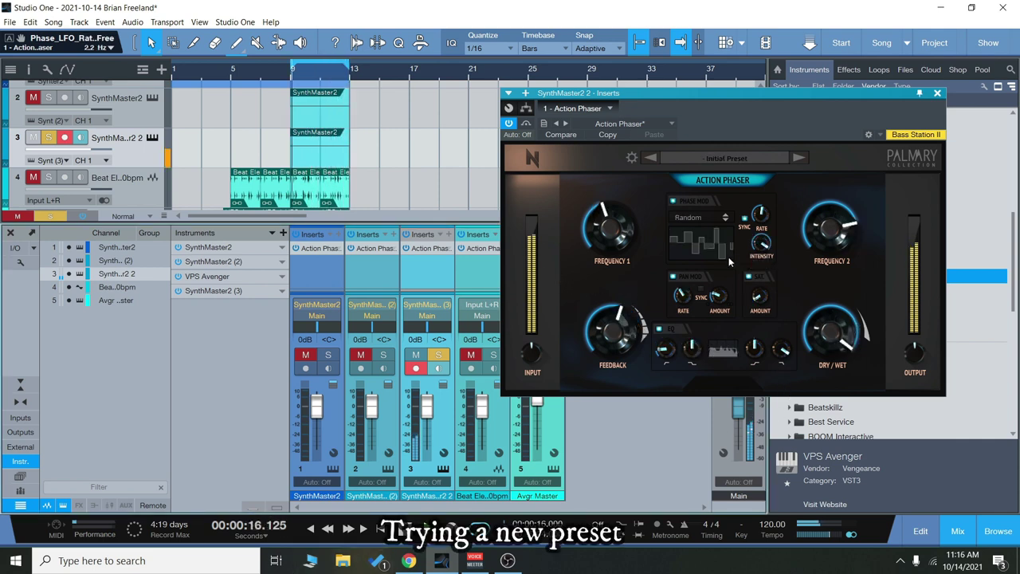
Step: Set Frequency 1 to ~278 Hz and Frequency 2 to ~934 Hz, stop playback, nudge the window
left_click_drag(638, 237, 642, 317)
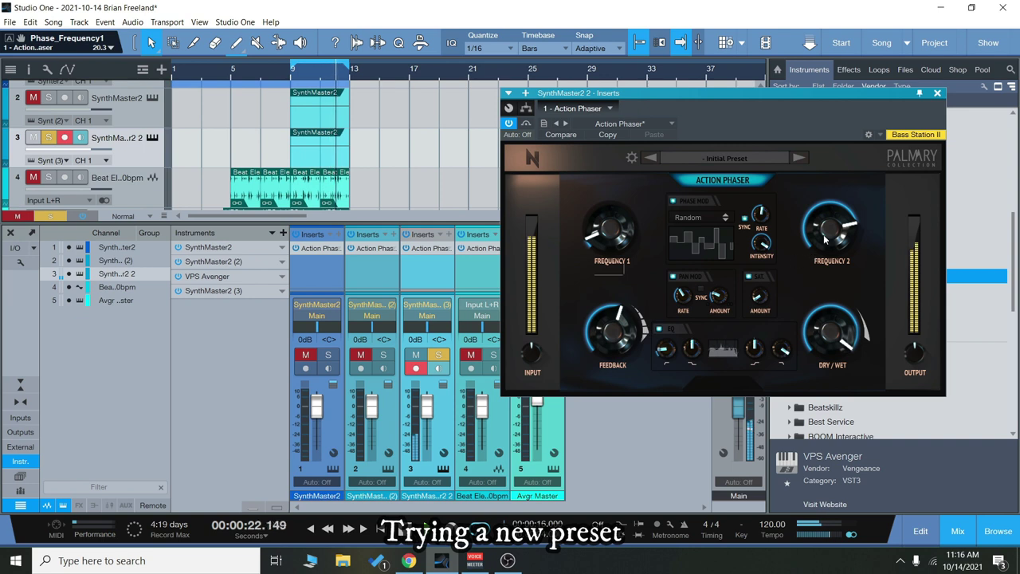
left_click_drag(827, 237, 831, 280)
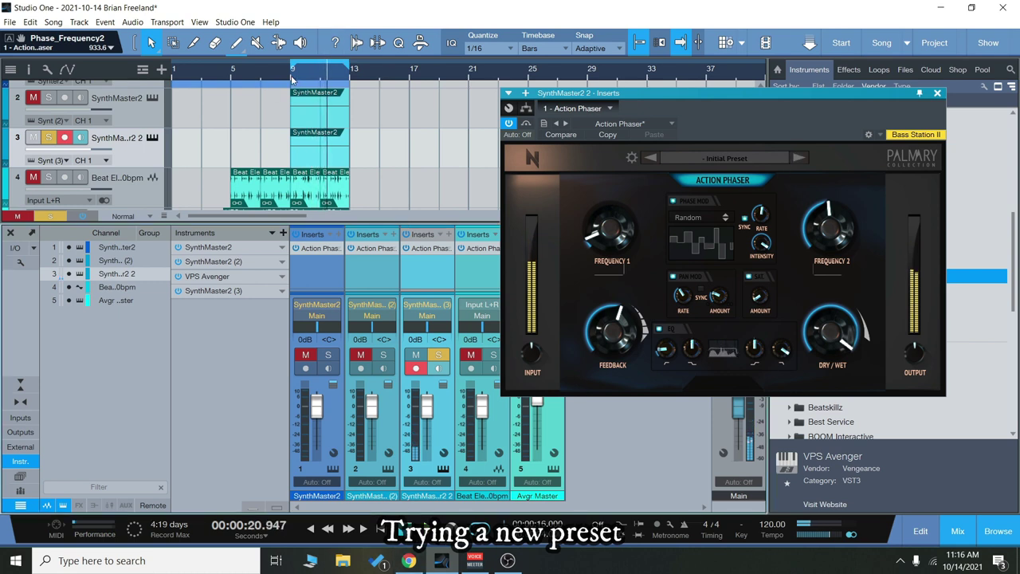
key("space")
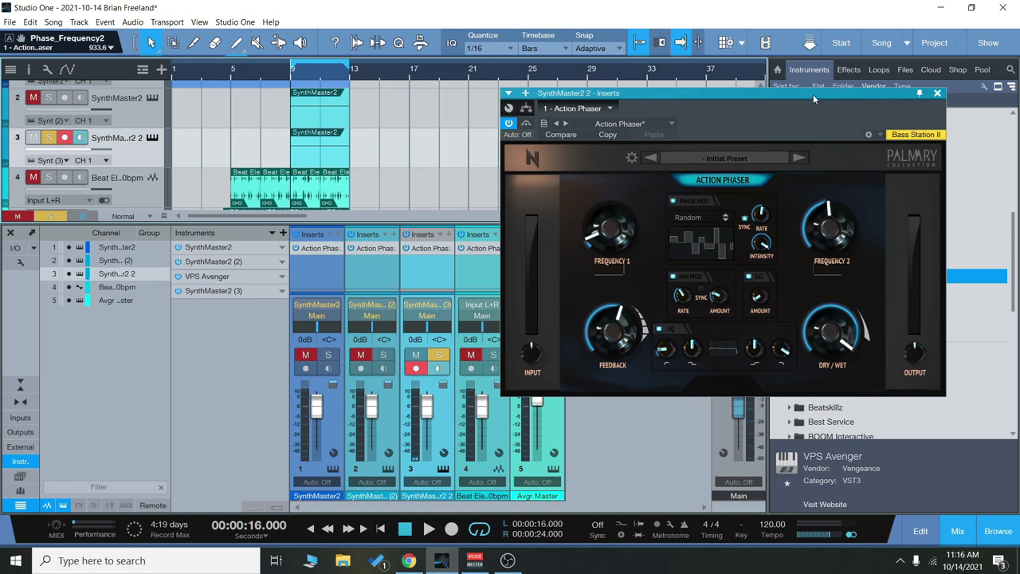
left_click_drag(813, 94, 800, 85)
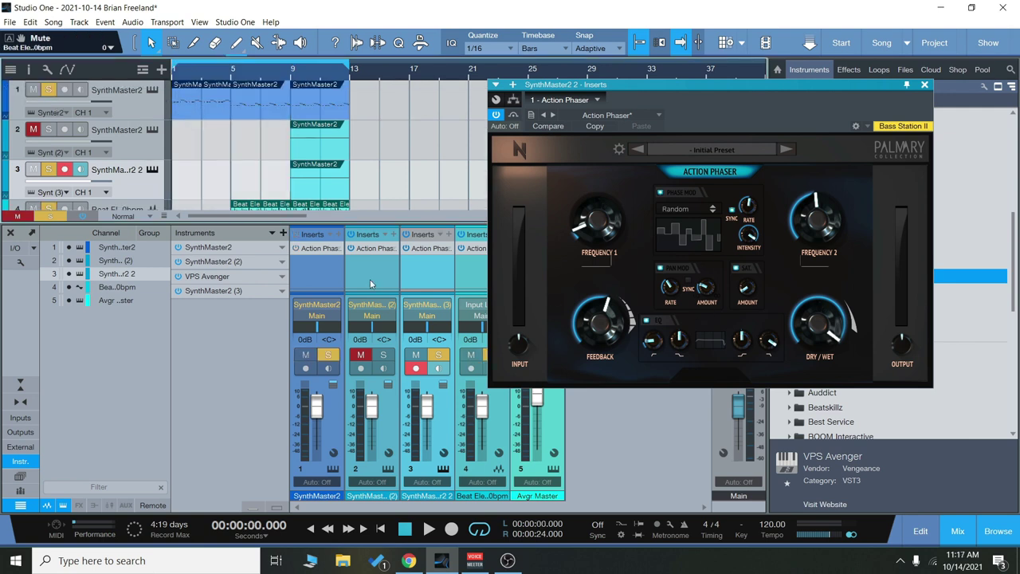
Step: Reposition the phaser window, start playback, and switch on channel 1's Action Phaser
left_click_drag(663, 82, 717, 83)
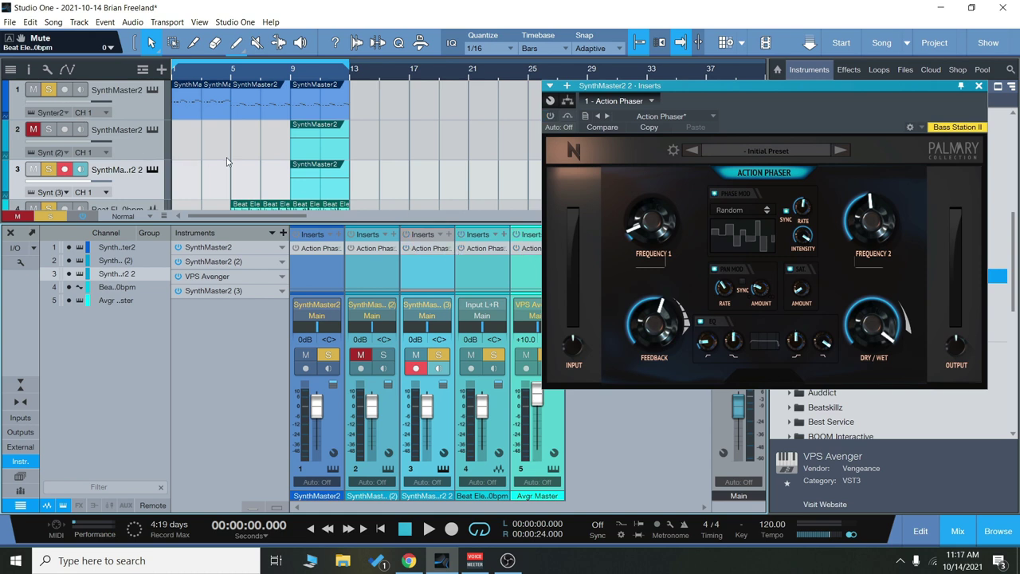
left_click_drag(915, 101, 811, 95)
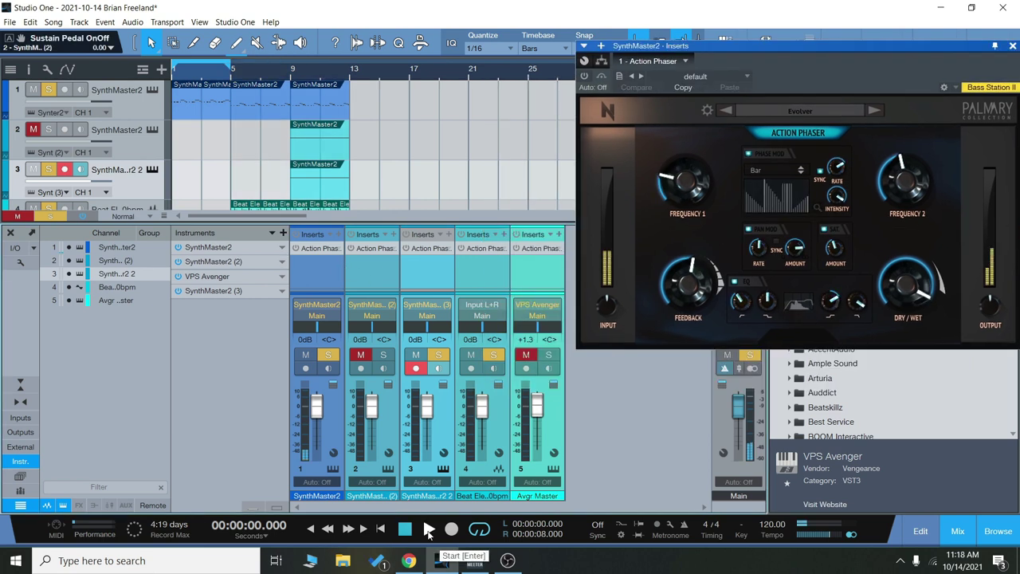
left_click(428, 529)
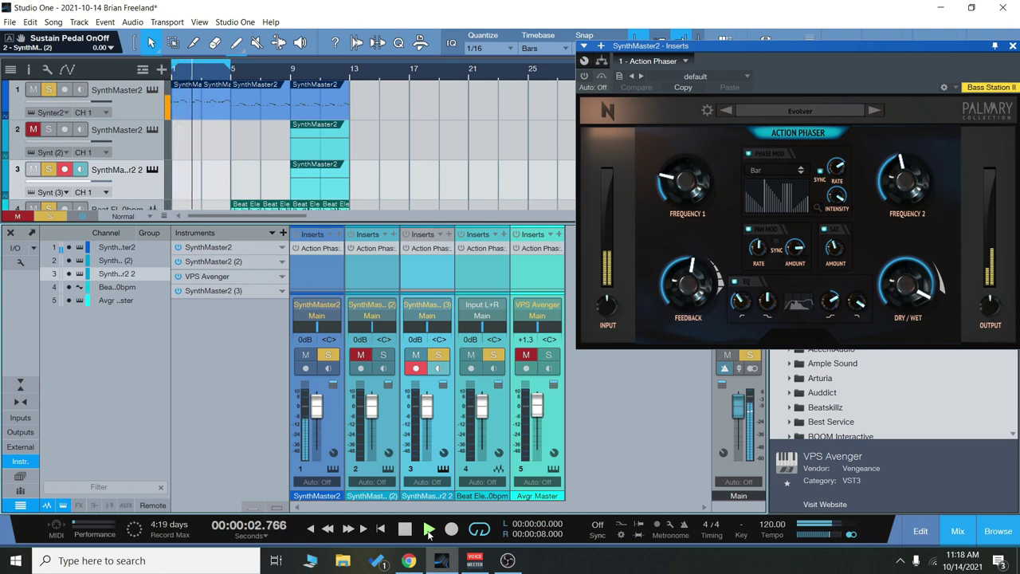
left_click(297, 249)
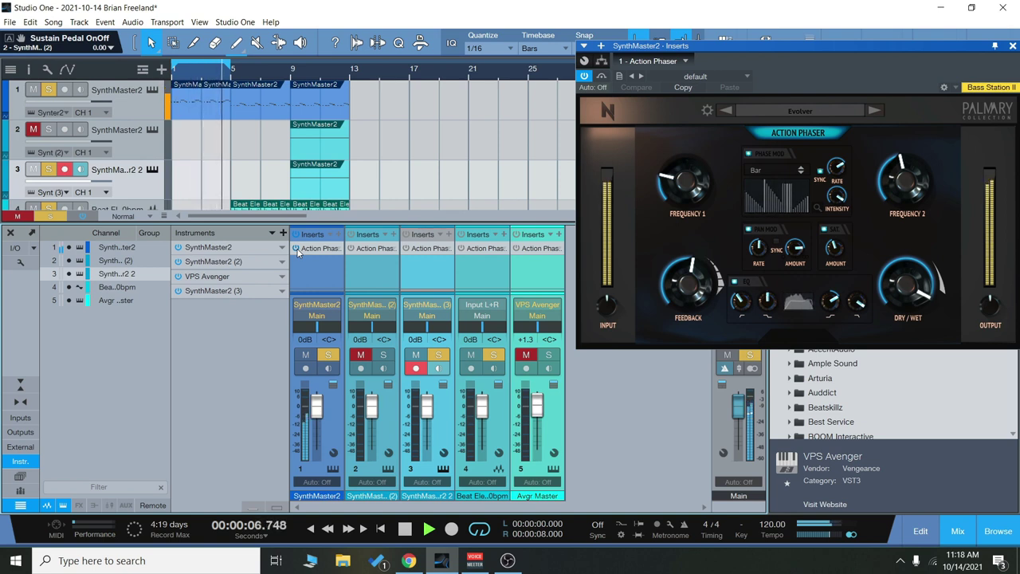
Step: Enable Beat Element's Action Phaser with Frequency 1 at 20.0, then raise VPS Avenger to +6.4 dB
left_click(403, 529)
key("Down")
key("space")
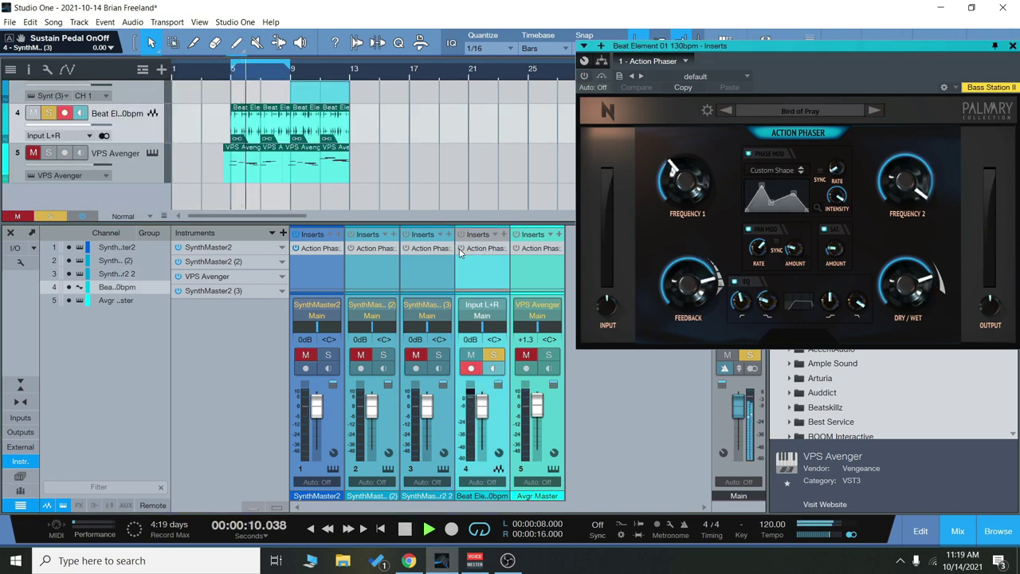
left_click(461, 248)
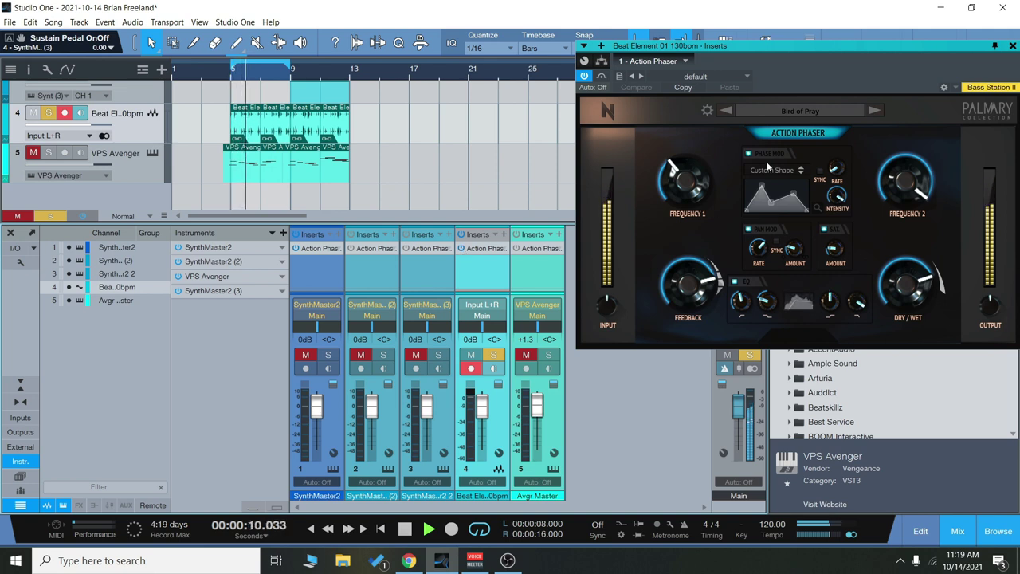
left_click_drag(684, 178, 691, 254)
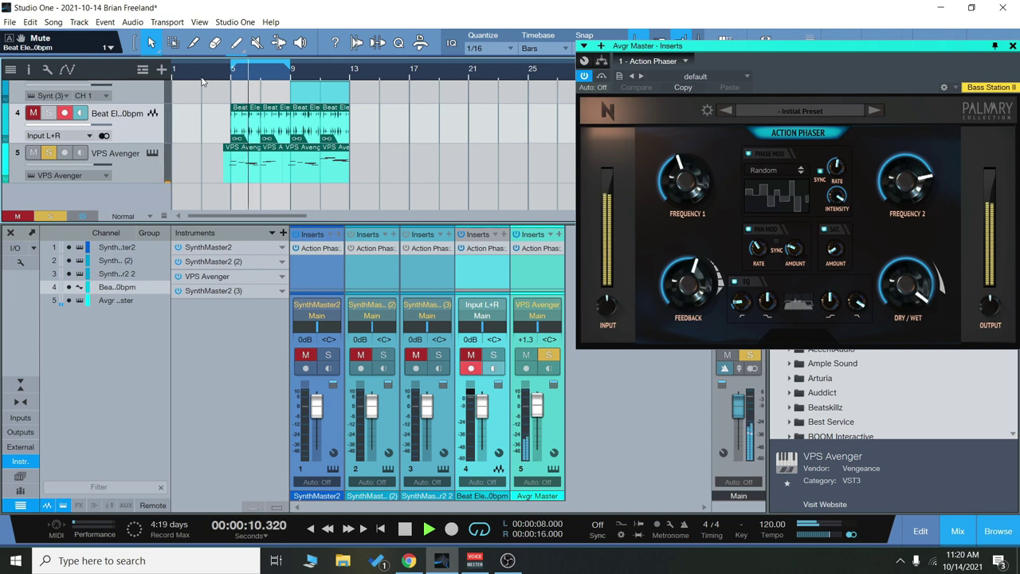
left_click_drag(539, 413, 541, 403)
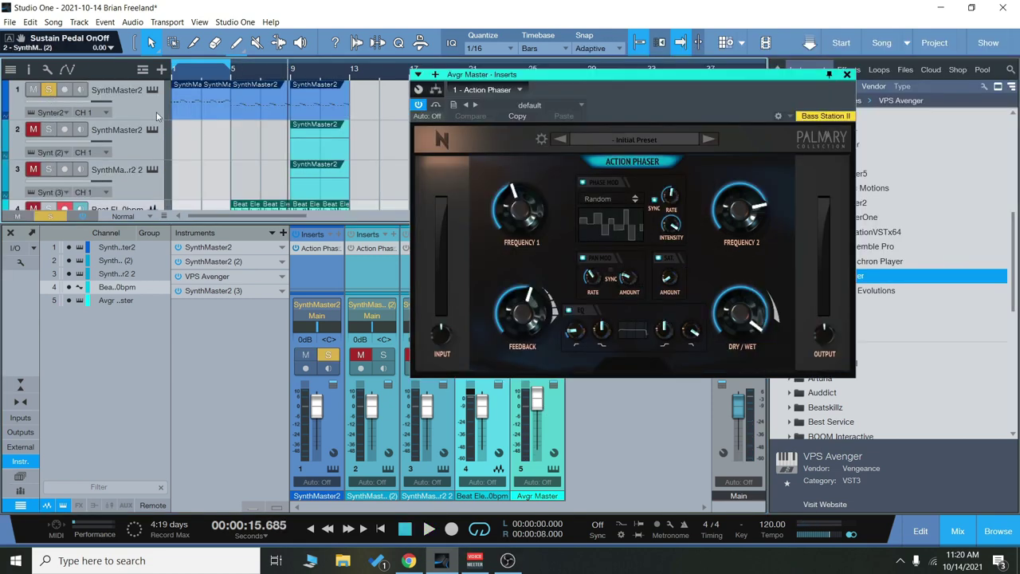
Step: Play from the start with SynthMaster2's phaser on, stepping through Galileo and Long Pan Cake to Matahari
left_click(153, 109)
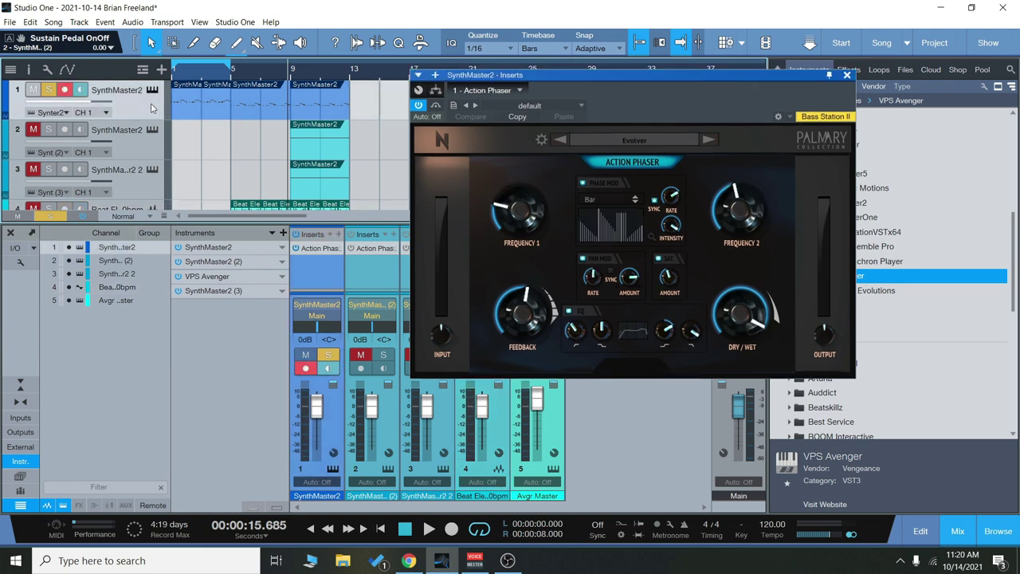
key("comma")
key("space")
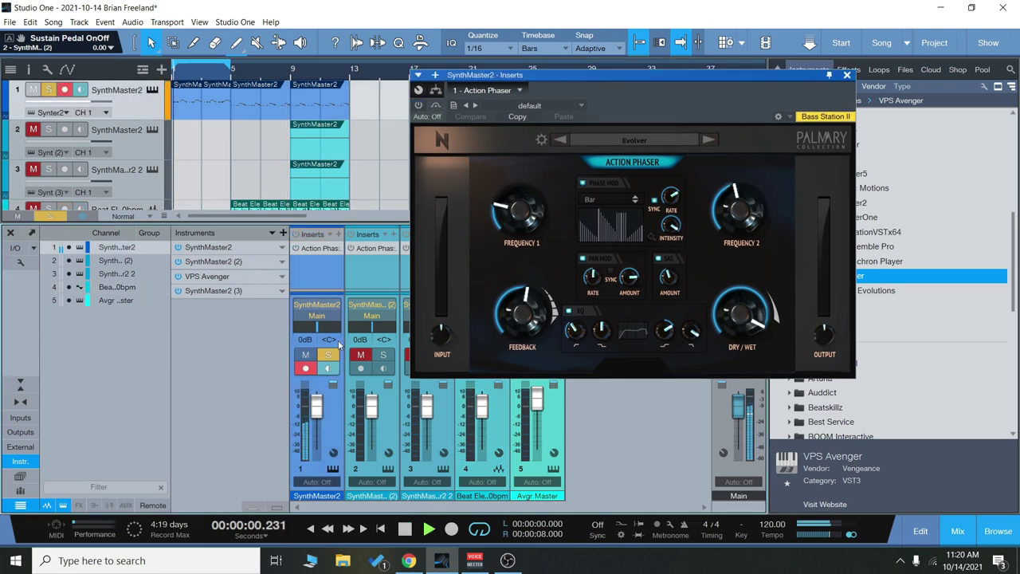
left_click(295, 249)
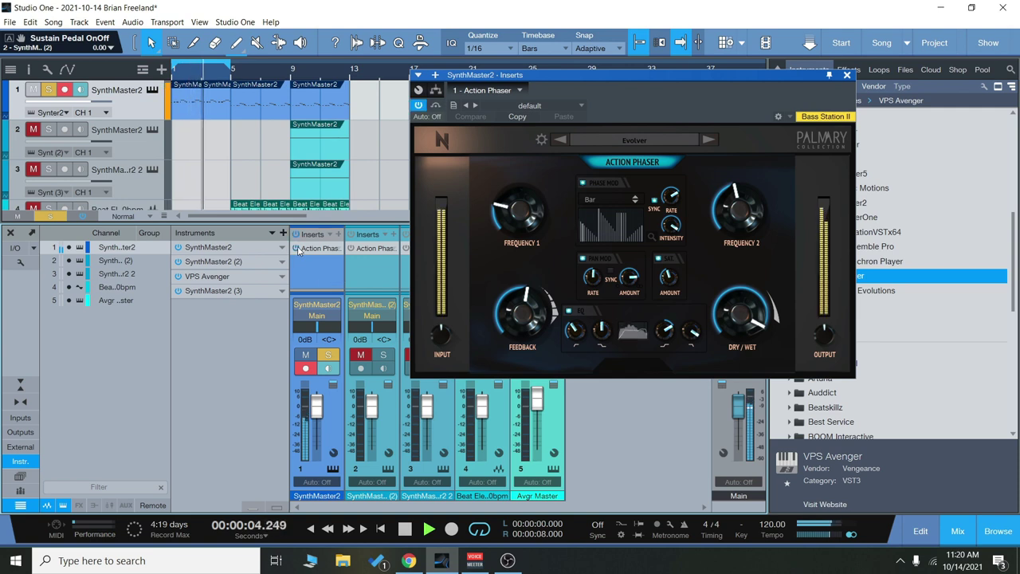
left_click(710, 140)
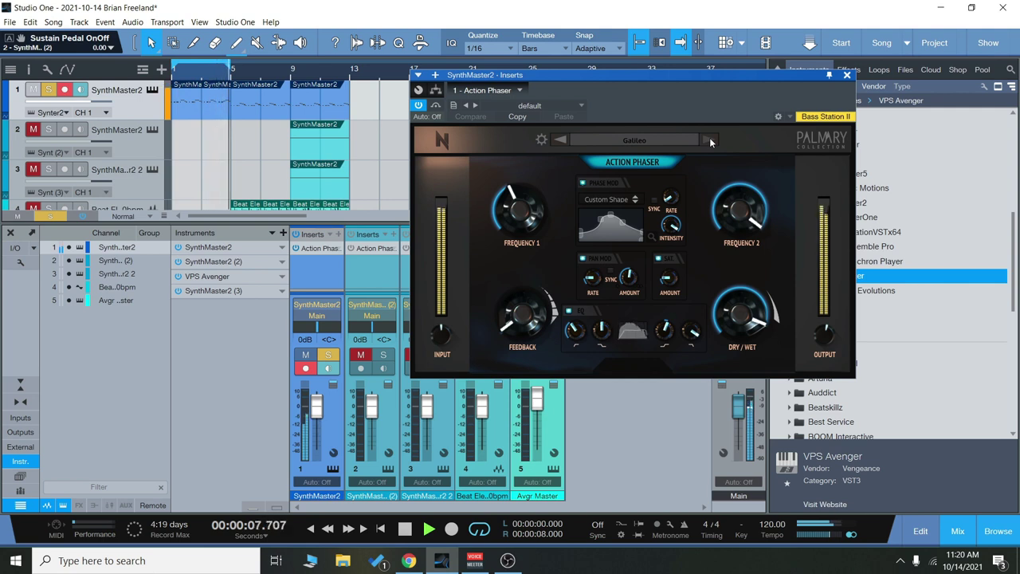
left_click(710, 141)
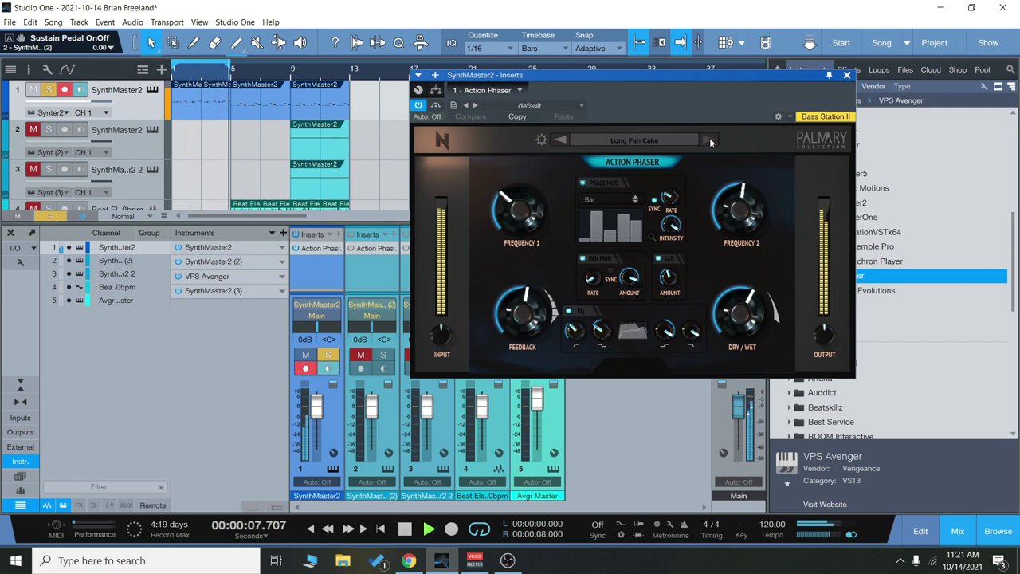
left_click(709, 138)
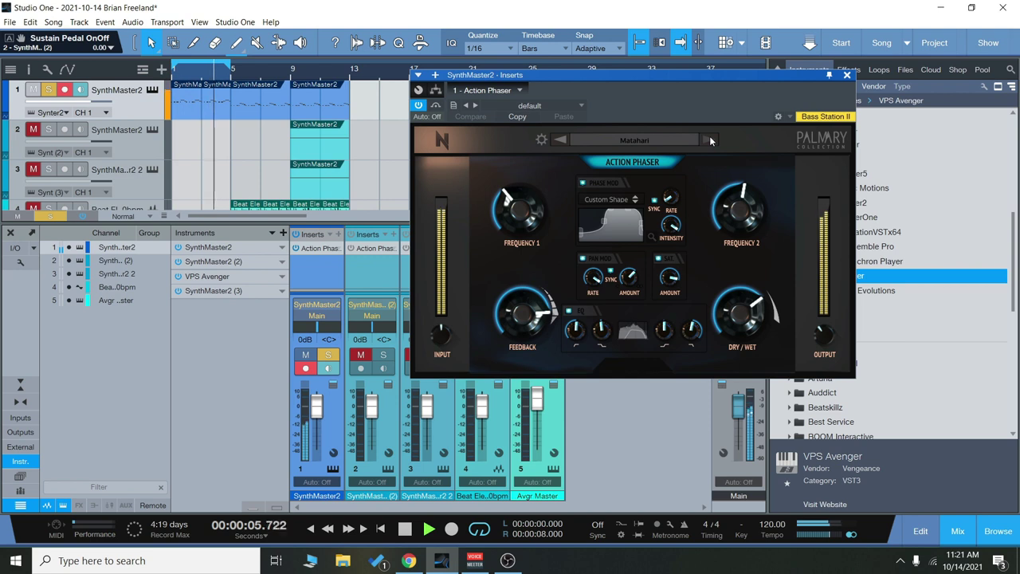
left_click(405, 530)
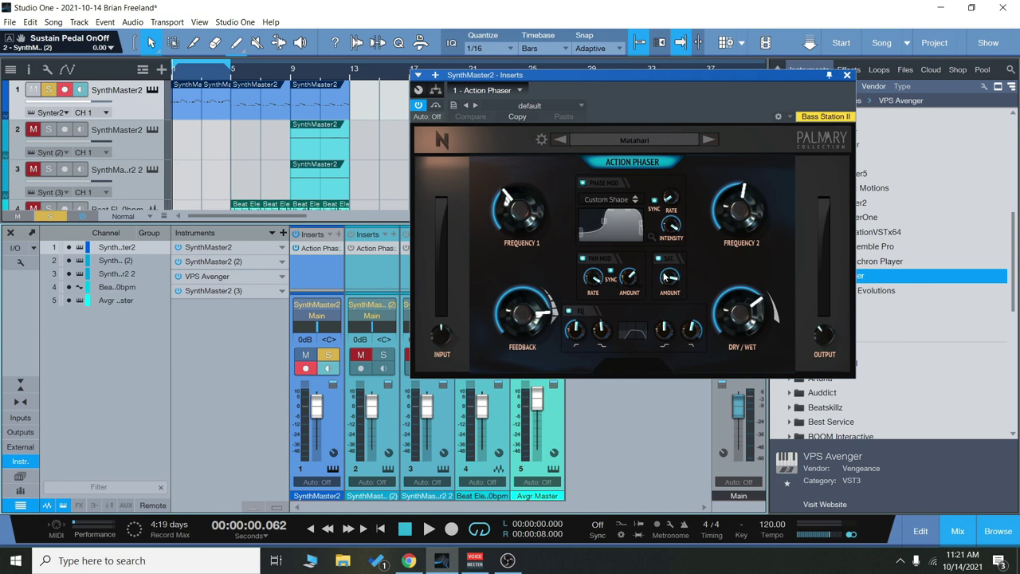
Step: Try the Random, Square and Saw shapes on the phase-mod LFO
left_click(627, 200)
left_click(614, 261)
left_click(605, 198)
left_click(612, 249)
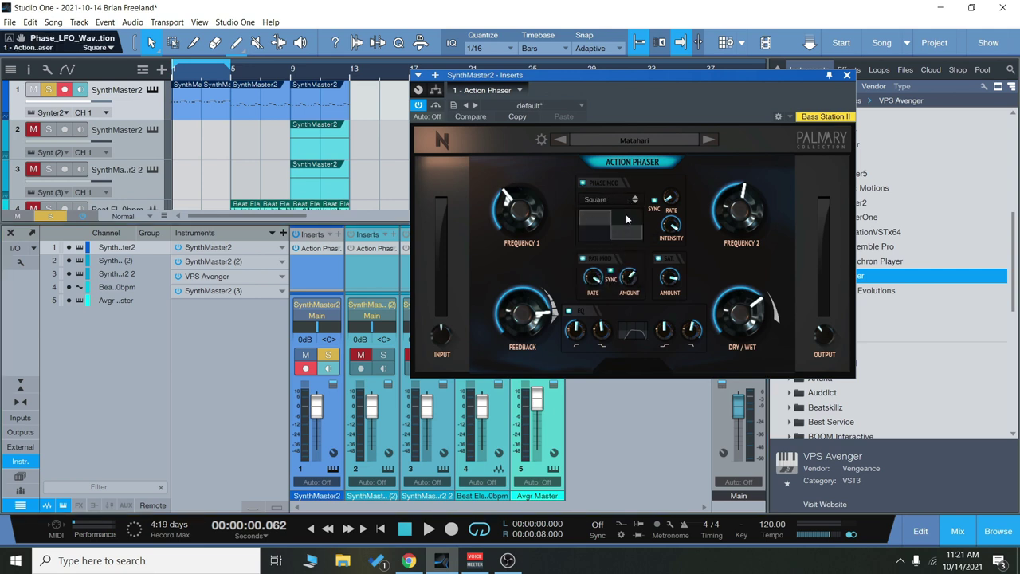
left_click(609, 199)
left_click(598, 236)
Step: Switch the LFO to Custom Shape and redraw its curve into several humps
left_click(610, 200)
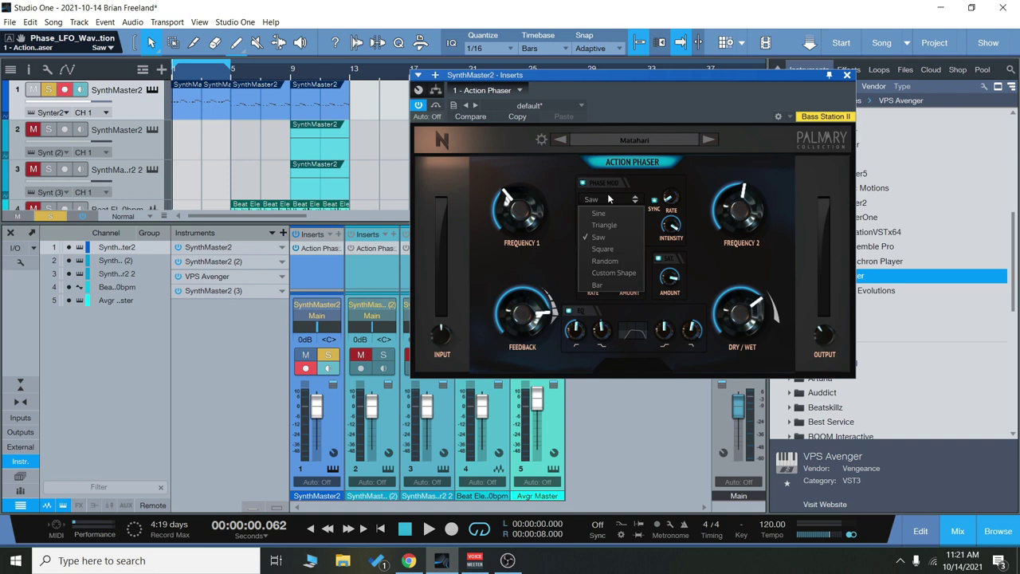
left_click(613, 272)
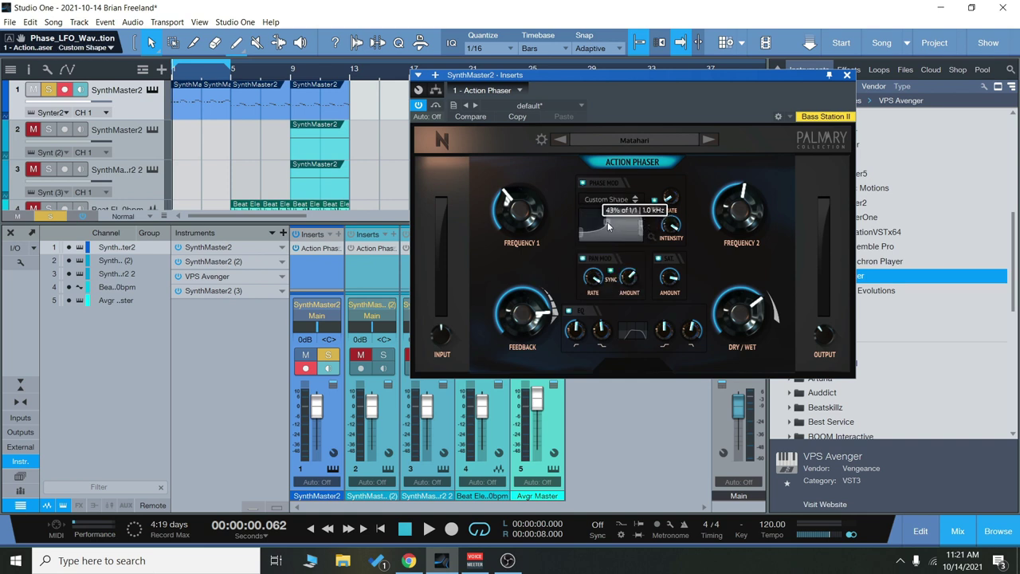
mouse_move(605, 227)
left_mouse_down()
mouse_move(638, 220)
mouse_move(593, 228)
mouse_move(628, 229)
mouse_move(595, 212)
mouse_move(601, 227)
mouse_move(641, 216)
mouse_move(603, 249)
left_mouse_up()
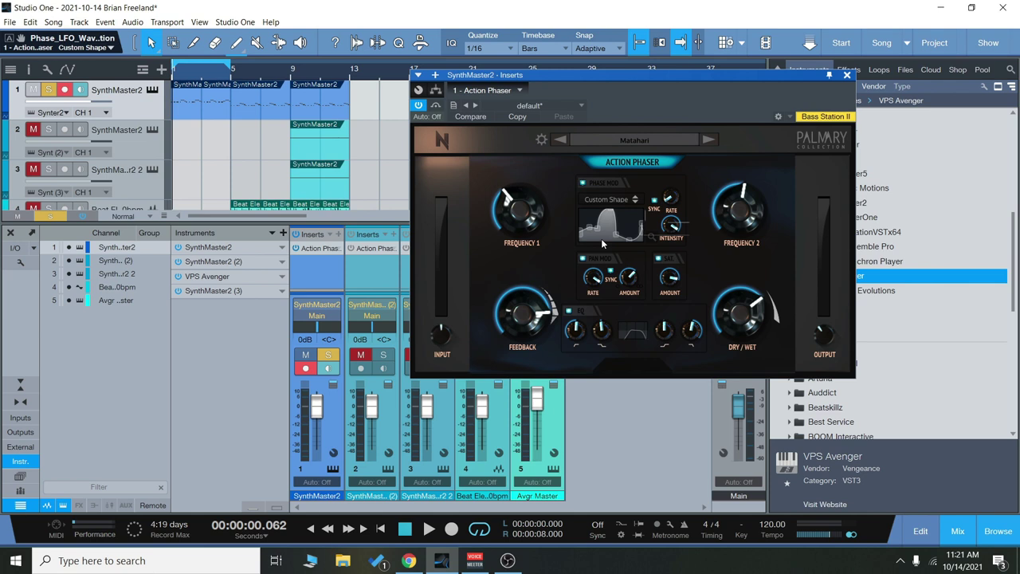
right_click(343, 253)
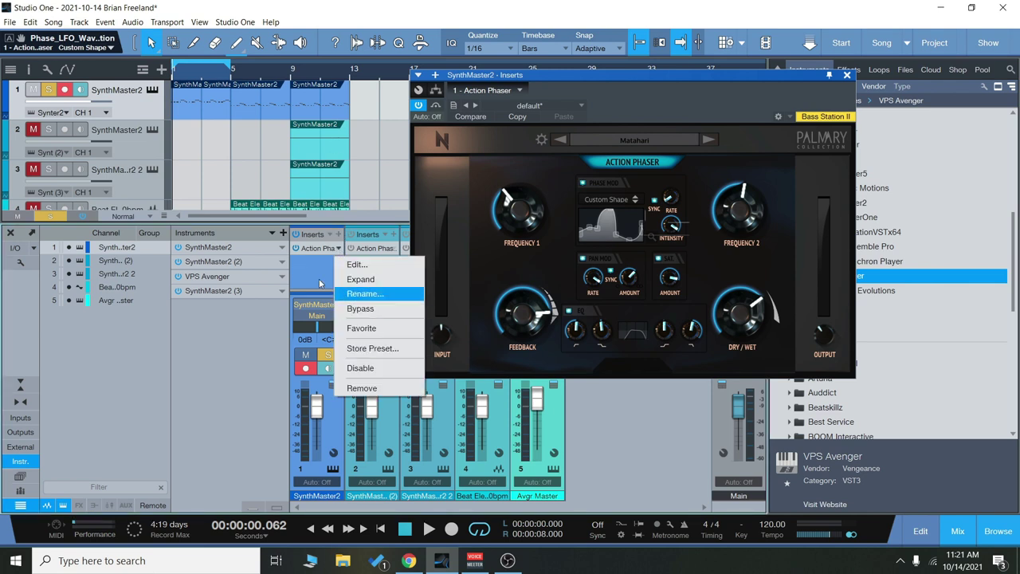
left_click(321, 285)
left_click(340, 248)
scroll(379, 431, "down", 8)
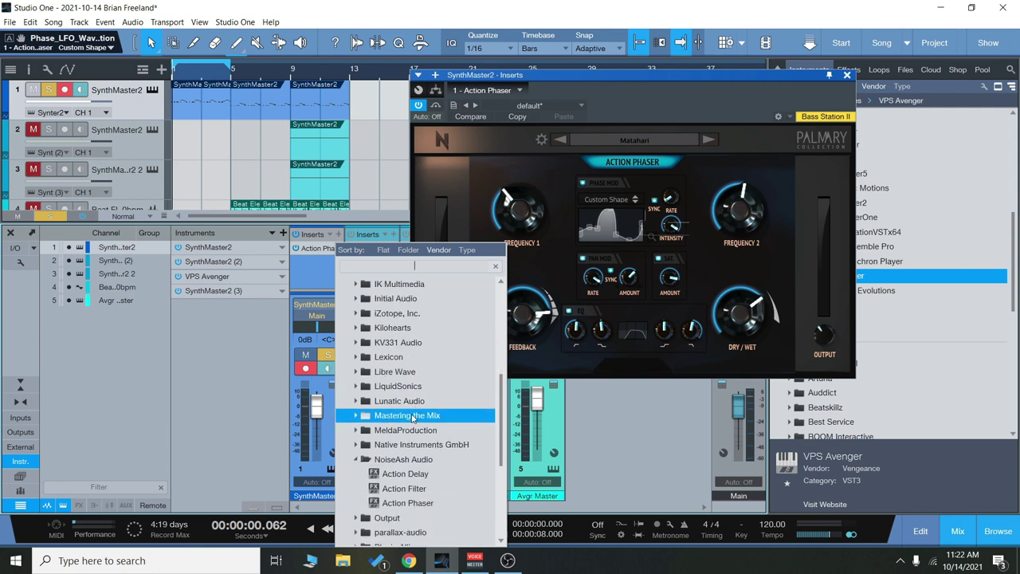
left_click(398, 342)
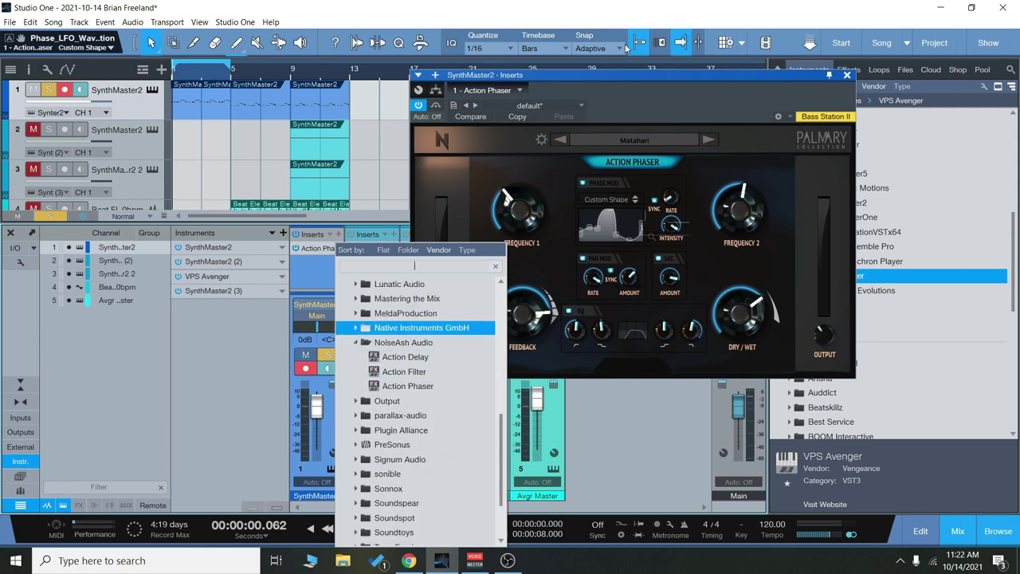
left_click(580, 74)
left_click_drag(597, 76, 537, 74)
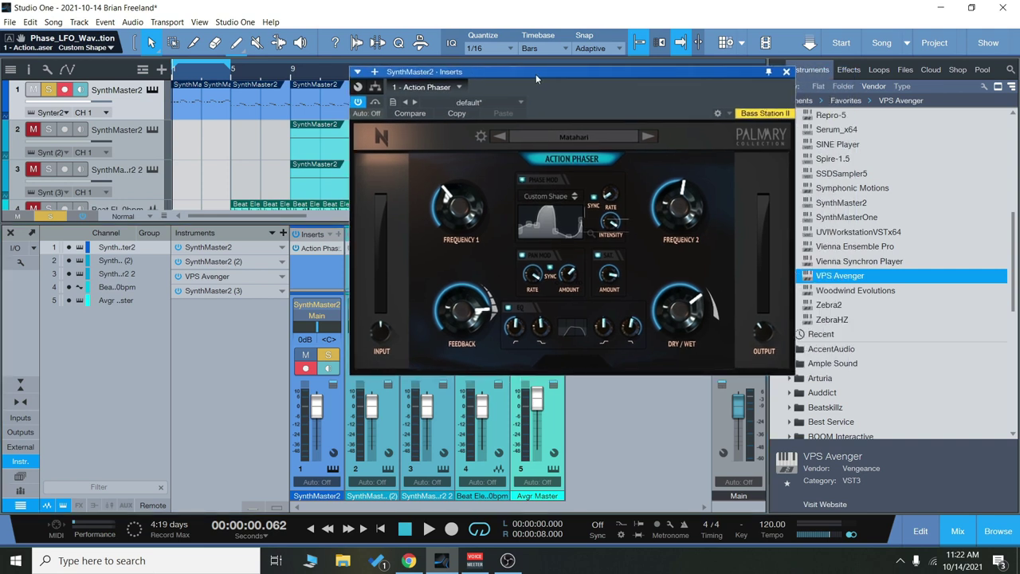